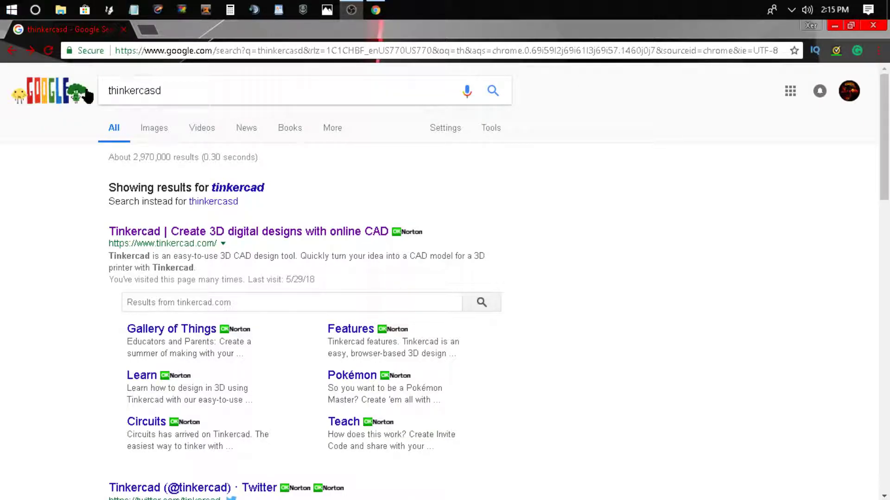
# - Correct the web search to tinkercad and open the Tinkercad website
pyautogui.click(179, 92)
pyautogui.press('BackSpace')
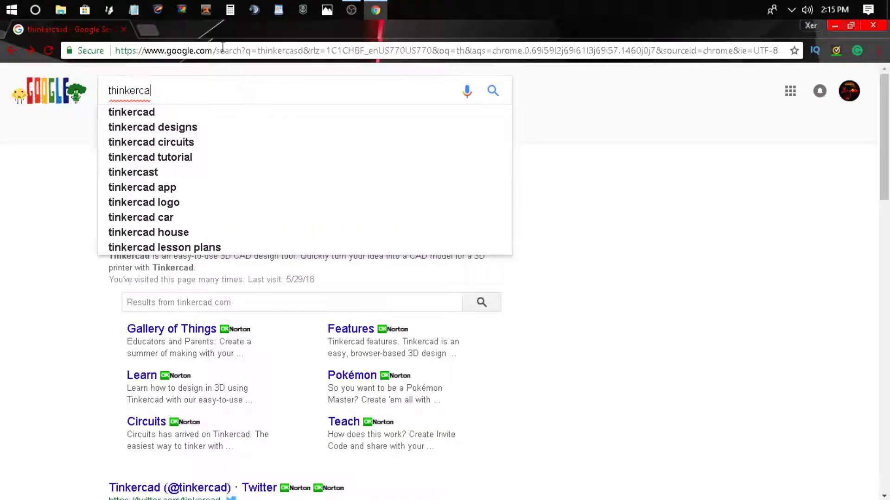
pyautogui.write('d')
pyautogui.click(195, 112)
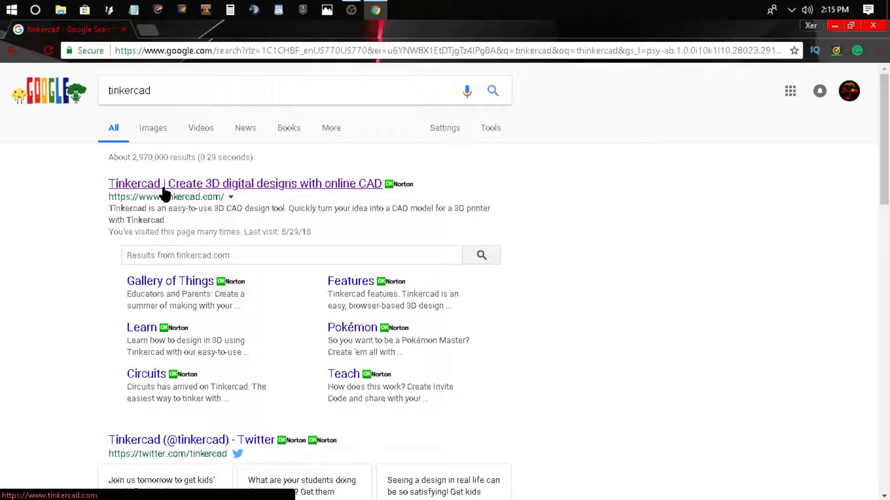
pyautogui.click(166, 186)
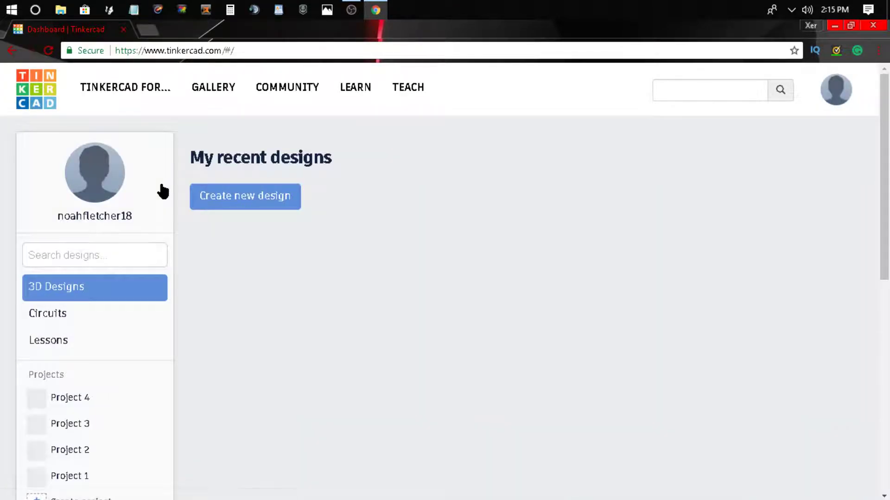
# - Look through the recent 3D designs and the sidebar on the dashboard
pyautogui.scroll(-4, 258, 244)
pyautogui.scroll(4, 249, 254)
pyautogui.scroll(-6, 853, 200)
pyautogui.scroll(1, 744, 276)
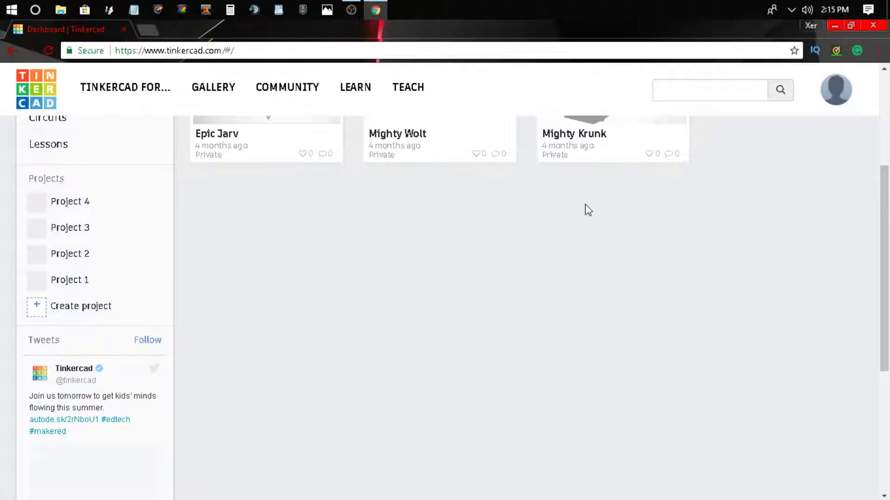
pyautogui.scroll(3, 597, 195)
pyautogui.moveTo(195, 278)
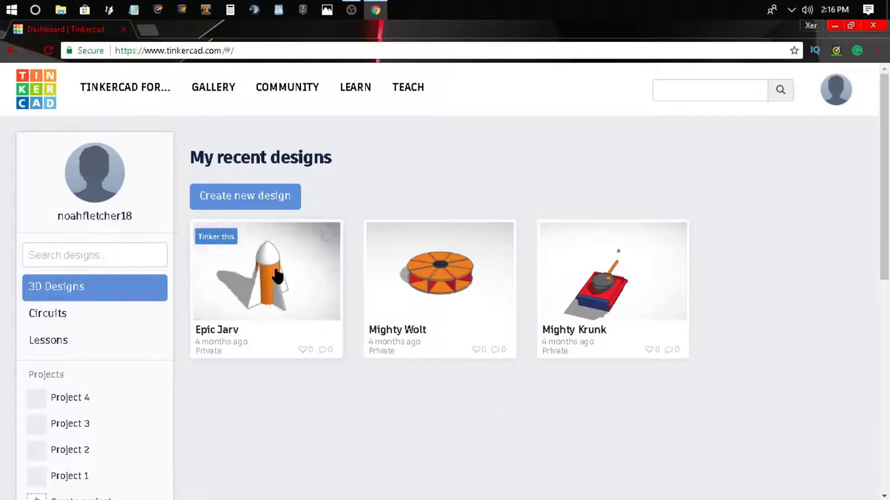
pyautogui.moveTo(463, 291)
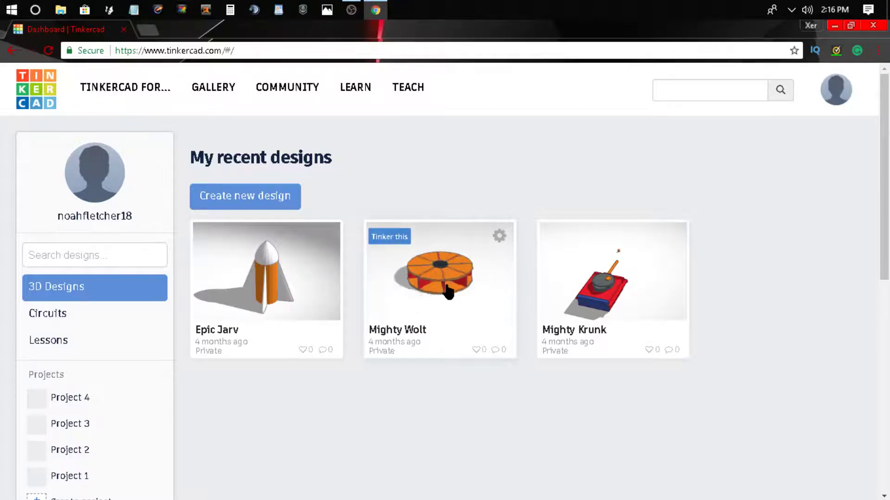
pyautogui.moveTo(605, 285)
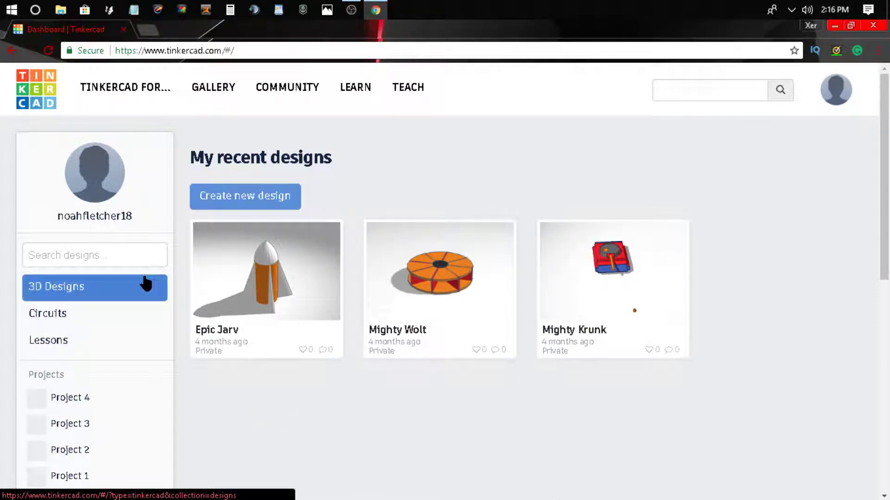
pyautogui.moveTo(340, 282)
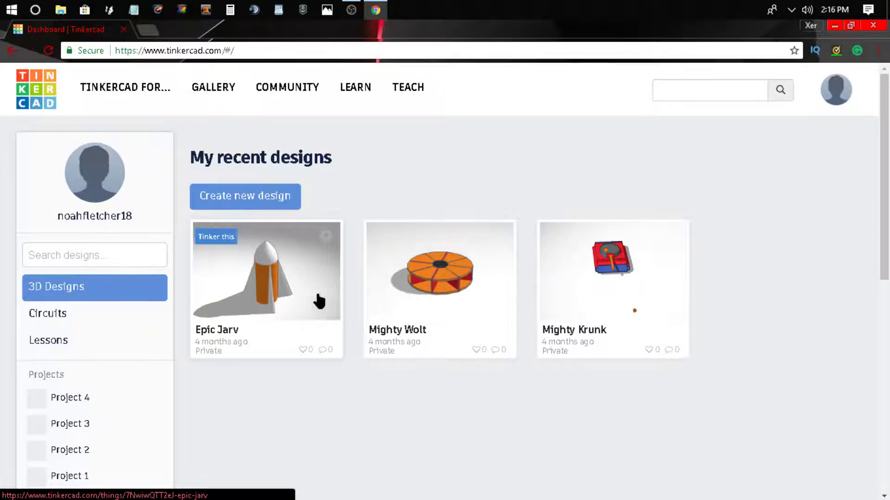
pyautogui.scroll(-5, 306, 311)
pyautogui.scroll(4, 123, 434)
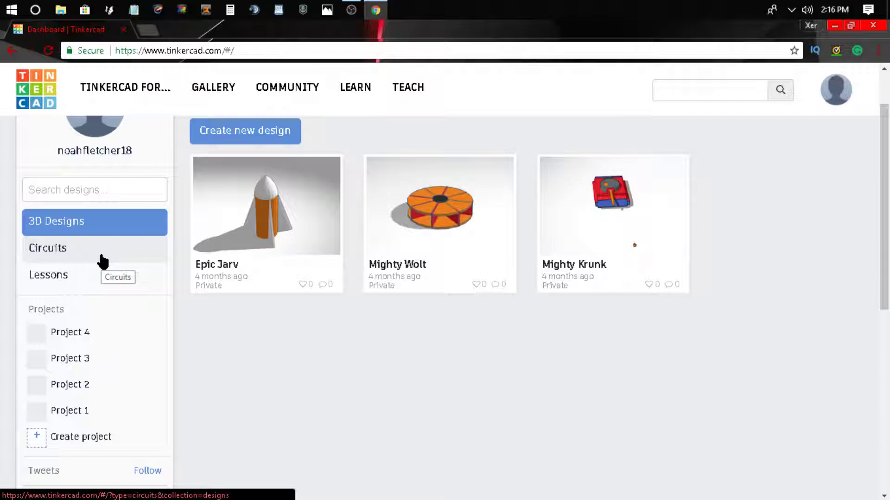
# - View the saved circuits and completed lessons, and return to the 3D designs
pyautogui.click(102, 262)
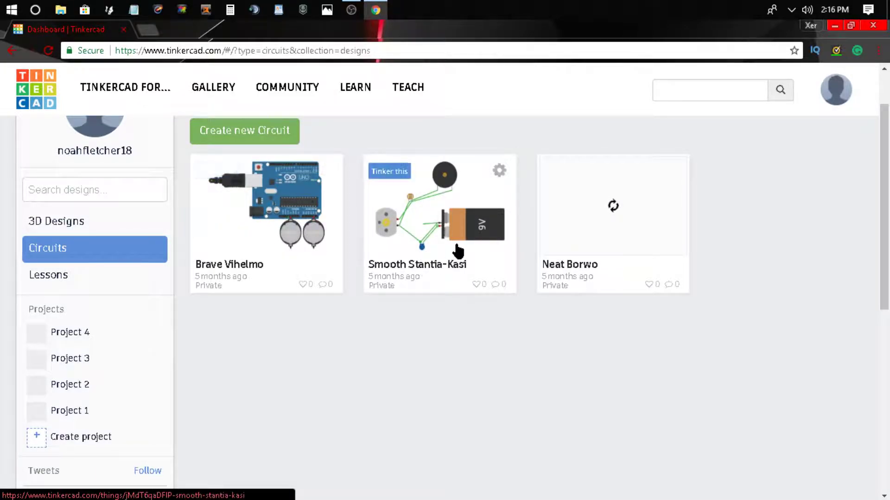
pyautogui.click(72, 278)
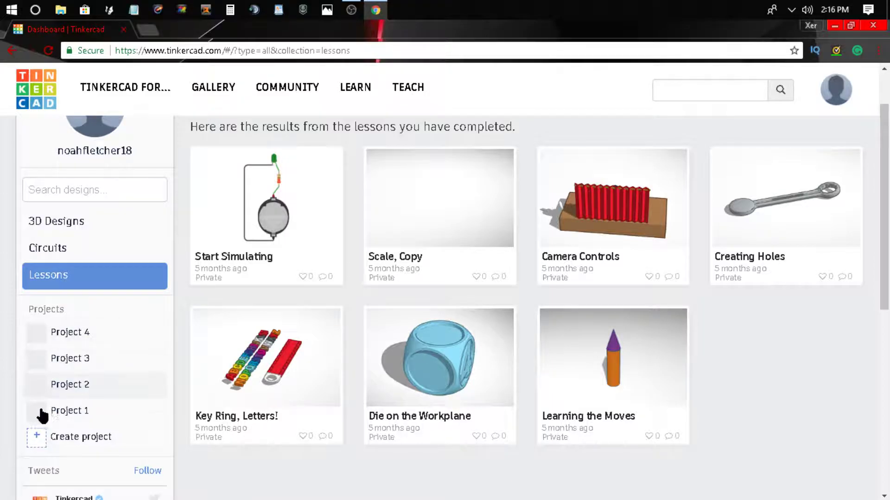
pyautogui.click(54, 222)
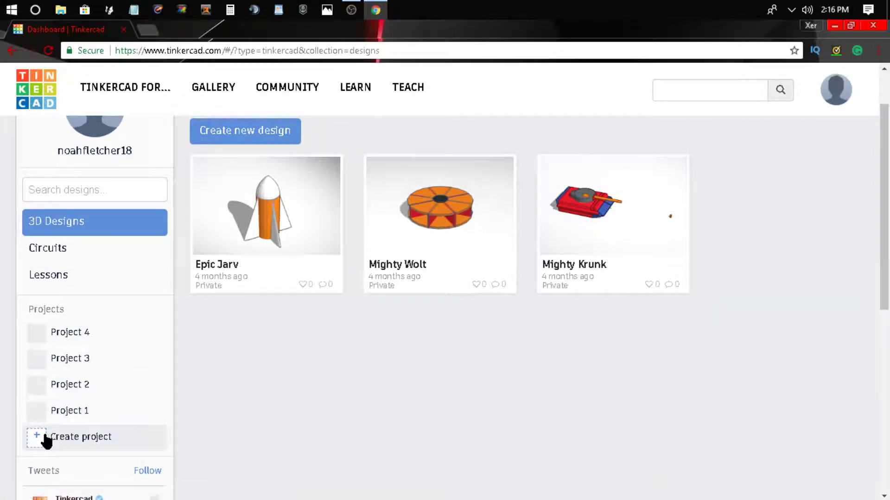
# - Create a new project and start a new 3D design inside it
pyautogui.click(74, 436)
pyautogui.scroll(-1, 245, 439)
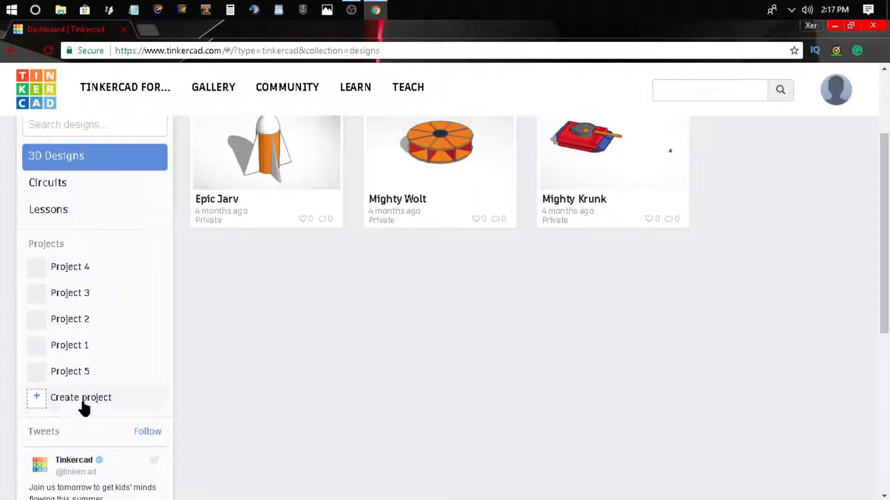
pyautogui.click(93, 376)
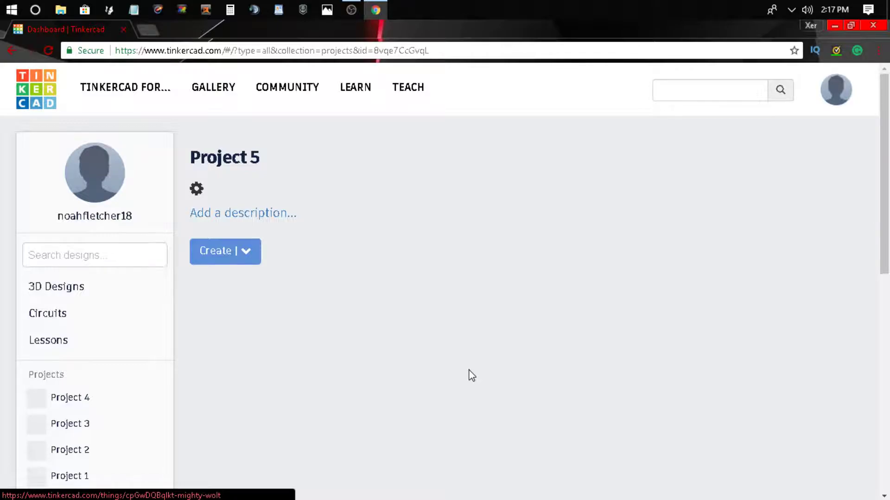
pyautogui.scroll(-4, 232, 332)
pyautogui.scroll(4, 232, 331)
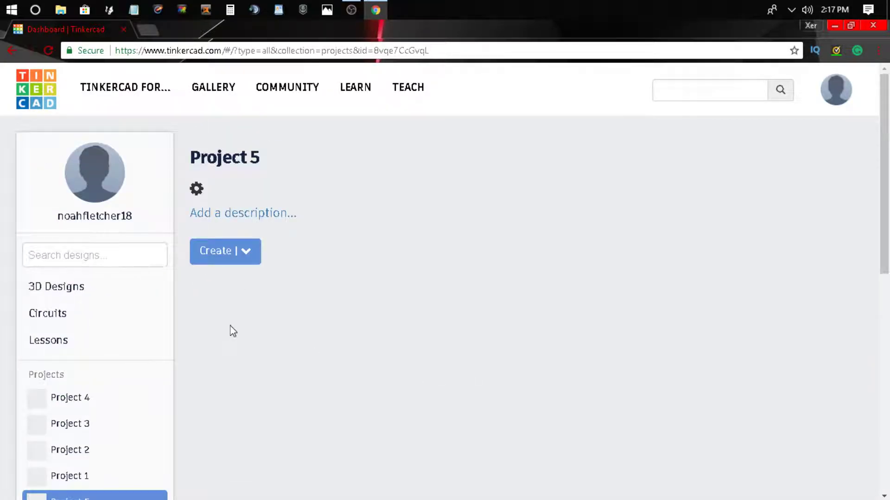
pyautogui.click(206, 257)
pyautogui.click(219, 277)
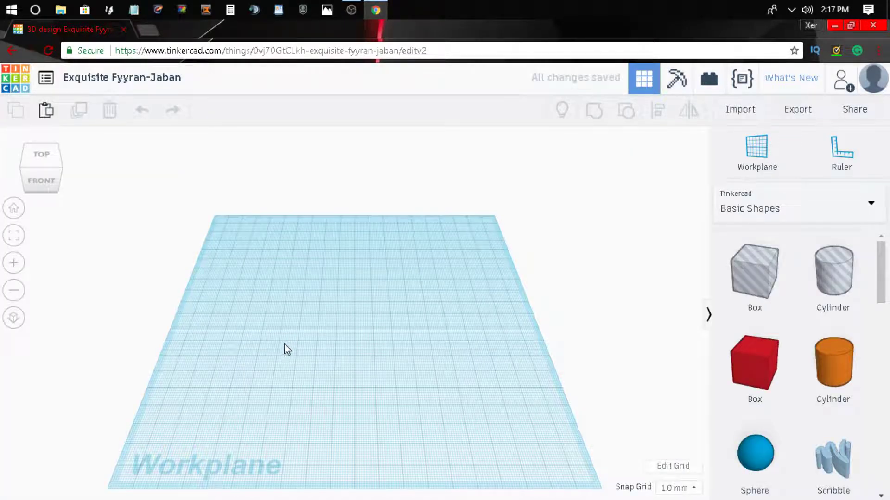
# - Check the workplane's grid properties and view the empty grid from several angles
pyautogui.moveTo(366, 353); pyautogui.dragTo(206, 301, button='right')
pyautogui.moveTo(284, 302); pyautogui.dragTo(490, 407)
pyautogui.click(695, 465)
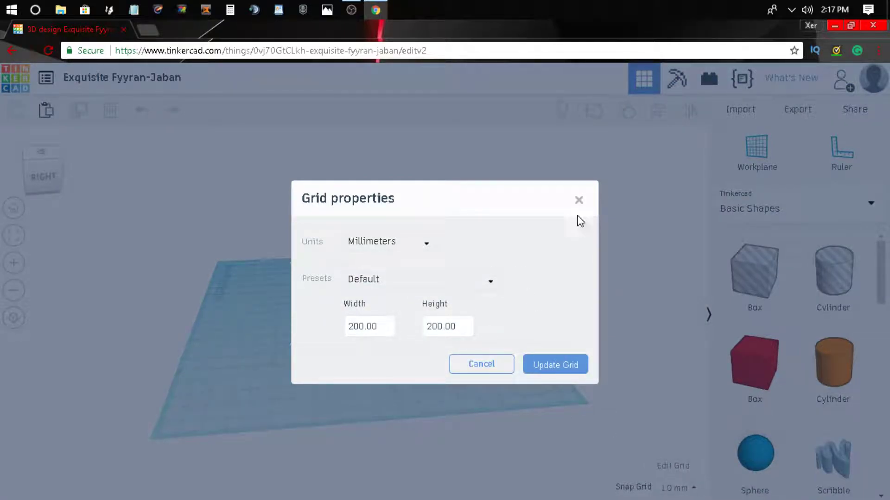
pyautogui.click(579, 200)
pyautogui.moveTo(480, 357); pyautogui.dragTo(343, 310, button='right')
pyautogui.moveTo(402, 295); pyautogui.dragTo(411, 368, button='right')
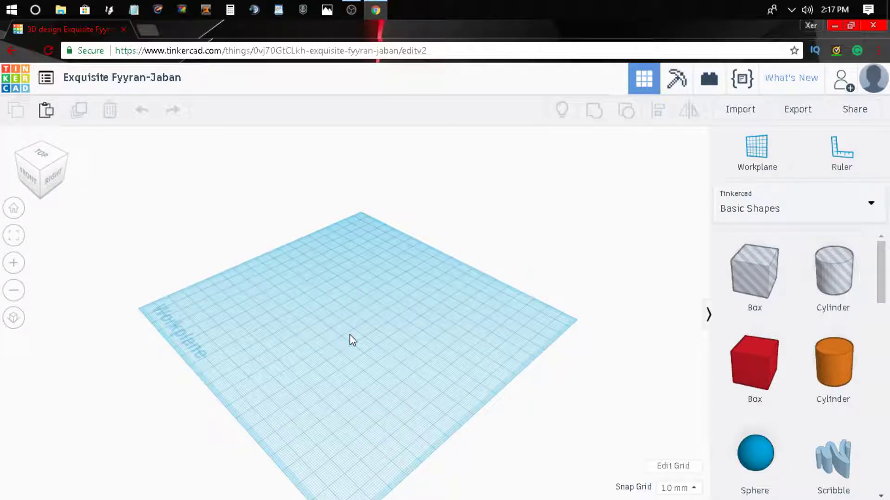
# - Place a solid orange cylinder near the middle of the workplane
pyautogui.moveTo(829, 372); pyautogui.dragTo(368, 342)
pyautogui.moveTo(368, 342); pyautogui.dragTo(646, 357, button='right')
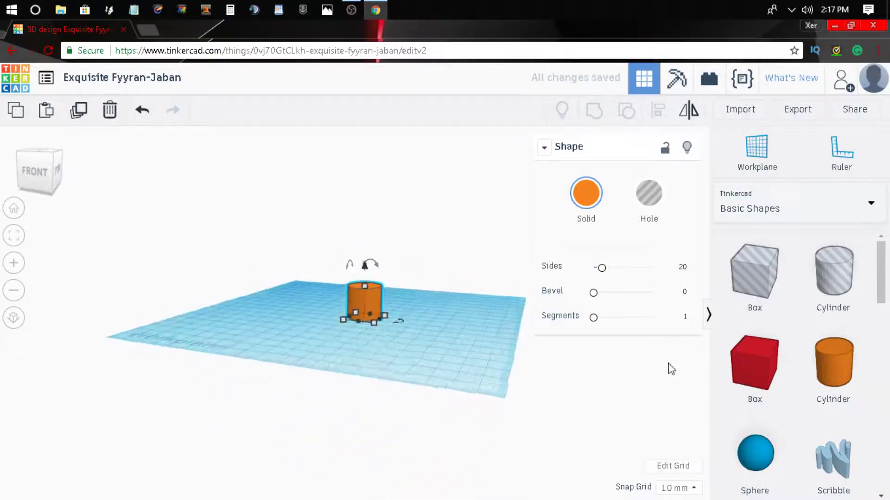
pyautogui.click(658, 389)
pyautogui.scroll(-4, 804, 471)
pyautogui.scroll(-5, 814, 436)
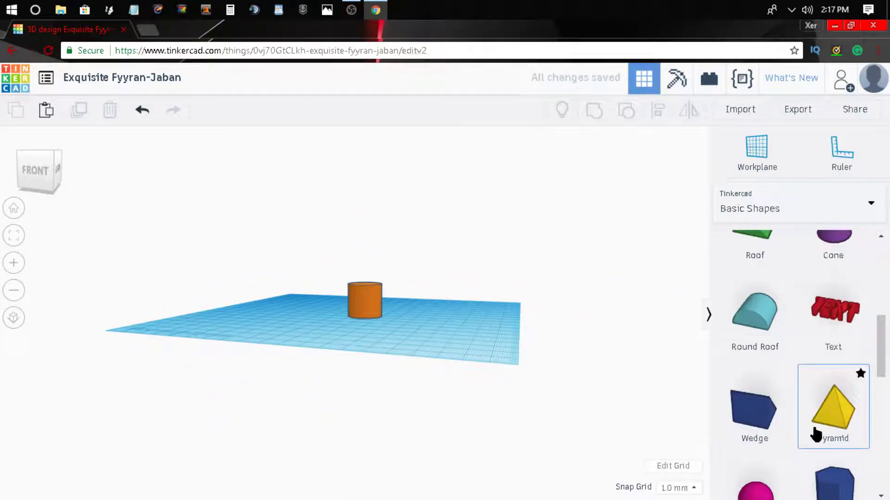
pyautogui.scroll(-3, 815, 431)
pyautogui.scroll(7, 814, 431)
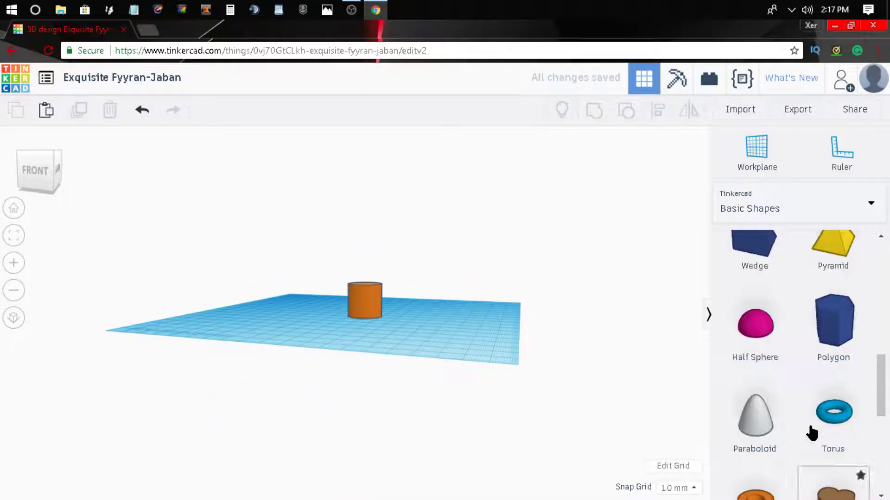
pyautogui.scroll(5, 818, 426)
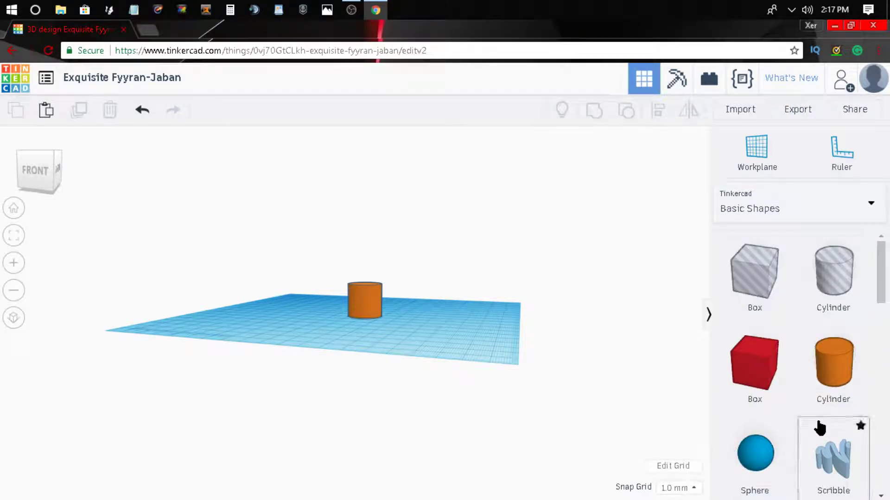
# - Place a ruler in the design with its origin on the workplane corner beside the Workplane label
pyautogui.moveTo(593, 358); pyautogui.dragTo(620, 407, button='right')
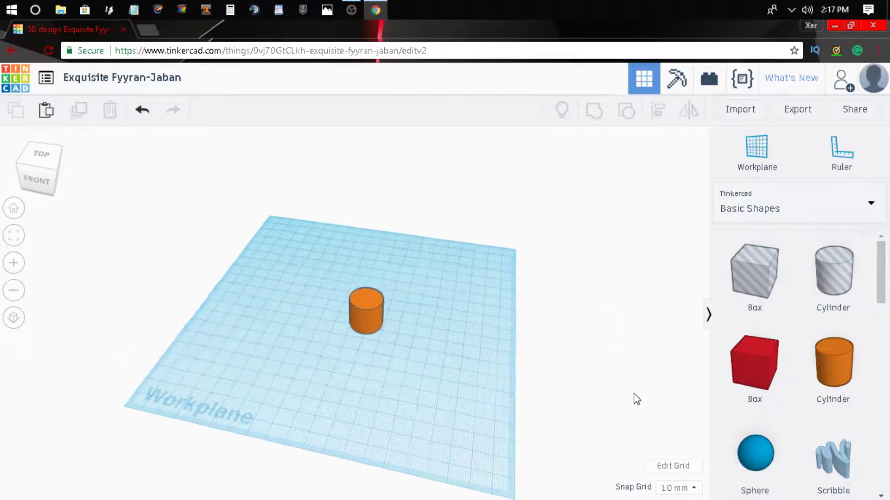
pyautogui.click(376, 195)
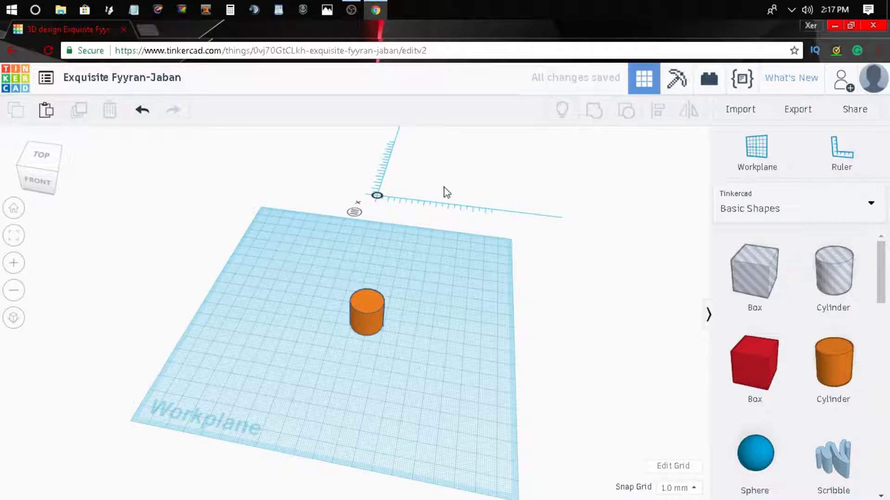
pyautogui.moveTo(377, 195); pyautogui.dragTo(128, 422)
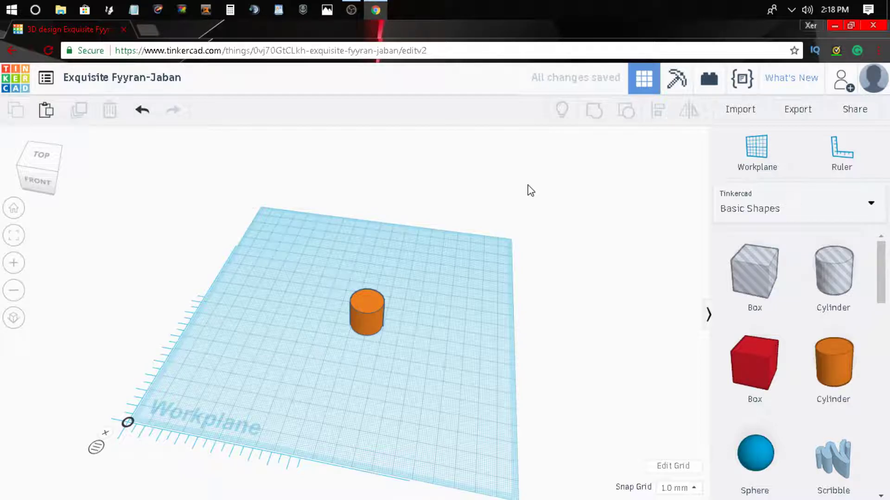
# - Move the cylinder slightly across the workplane
pyautogui.moveTo(594, 330); pyautogui.dragTo(508, 326, button='right')
pyautogui.moveTo(368, 316); pyautogui.dragTo(361, 301)
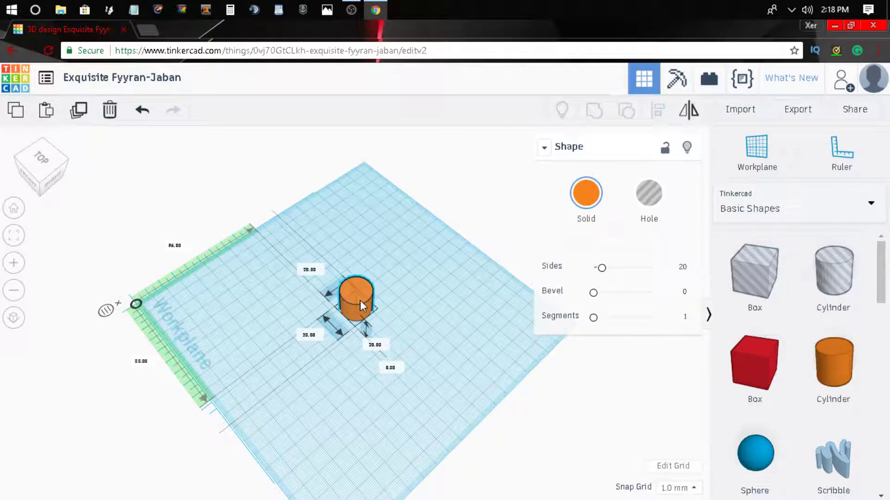
pyautogui.moveTo(219, 421); pyautogui.dragTo(219, 420)
pyautogui.moveTo(220, 421); pyautogui.dragTo(160, 343, button='right')
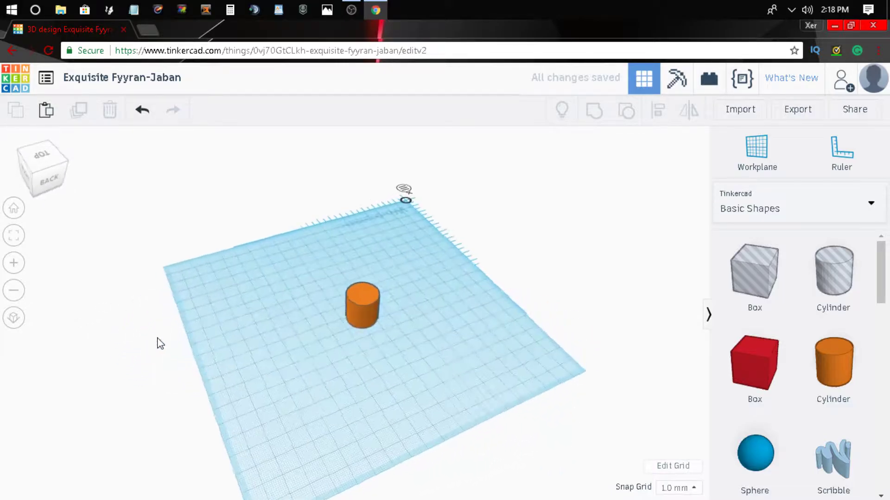
# - Stretch the cylinder upward into a tall rocket body, roughly four times its original height
pyautogui.click(355, 319)
pyautogui.moveTo(362, 274); pyautogui.dragTo(365, 214)
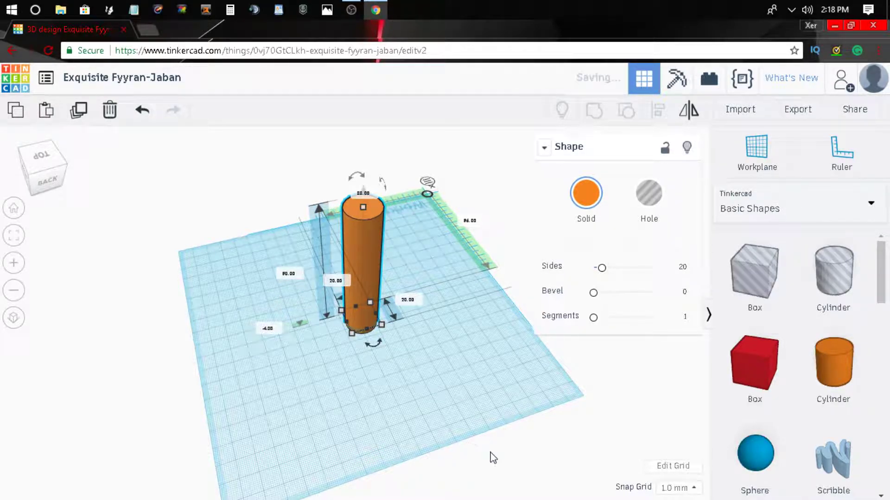
pyautogui.click(497, 471)
pyautogui.moveTo(419, 374); pyautogui.dragTo(308, 238, button='right')
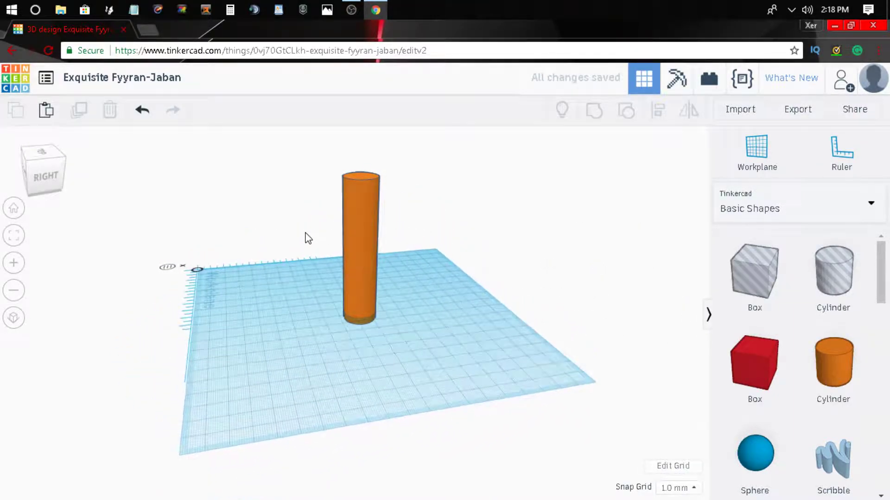
pyautogui.click(354, 255)
pyautogui.click(431, 212)
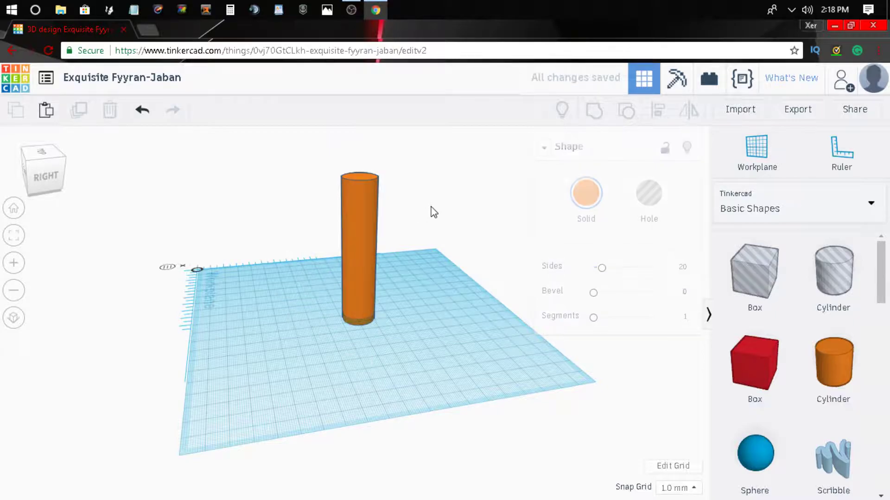
# - Add a Paraboloid from the Basic Shapes to the workplane beside the tall cylinder
pyautogui.moveTo(431, 213); pyautogui.dragTo(691, 324, button='right')
pyautogui.scroll(-8, 770, 407)
pyautogui.scroll(3, 804, 361)
pyautogui.scroll(-11, 805, 362)
pyautogui.scroll(4, 795, 373)
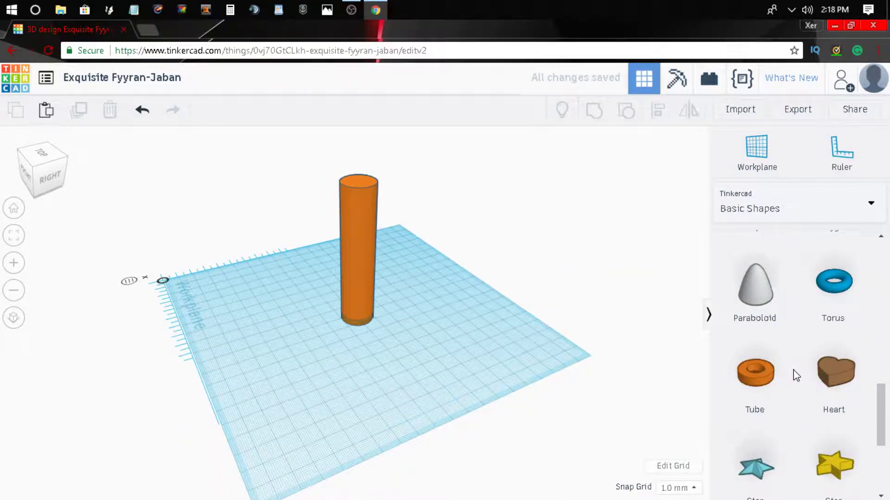
pyautogui.moveTo(729, 302); pyautogui.dragTo(390, 367)
pyautogui.click(388, 359)
# - Raise the paraboloid to the top of the cylinder and move it over the rocket body
pyautogui.moveTo(391, 326); pyautogui.dragTo(419, 151)
pyautogui.moveTo(447, 328); pyautogui.dragTo(575, 278, button='right')
pyautogui.moveTo(454, 153); pyautogui.dragTo(354, 168)
pyautogui.moveTo(354, 163); pyautogui.dragTo(346, 267, button='right')
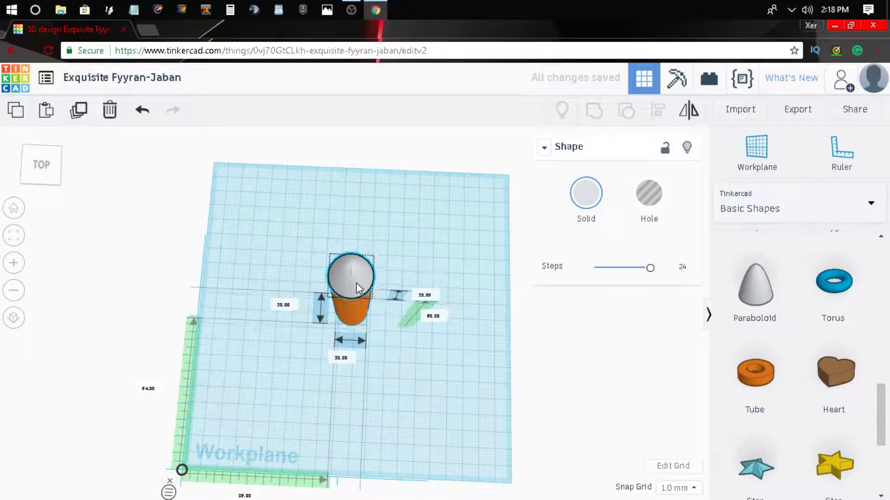
# - Adjust the paraboloid's position so it sits centred on the cylinder's top as the nose cone
pyautogui.moveTo(401, 278); pyautogui.dragTo(433, 200, button='right')
pyautogui.moveTo(435, 173); pyautogui.dragTo(364, 161, button='right')
pyautogui.moveTo(350, 157); pyautogui.dragTo(349, 167)
pyautogui.moveTo(389, 171); pyautogui.dragTo(111, 139, button='right')
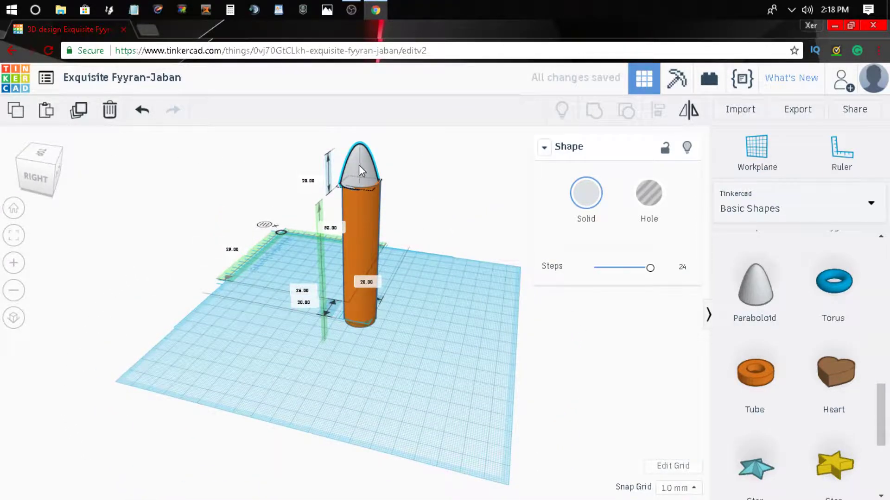
pyautogui.click(368, 185)
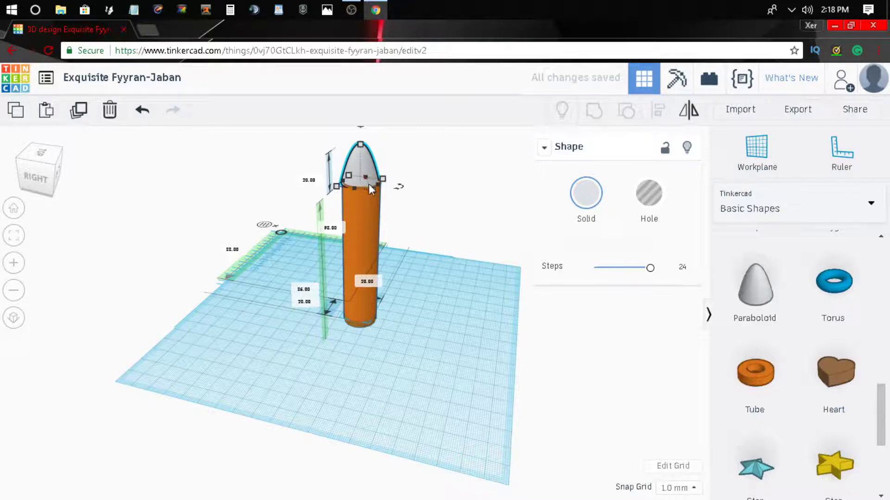
pyautogui.moveTo(373, 192); pyautogui.dragTo(373, 189)
pyautogui.click(280, 227)
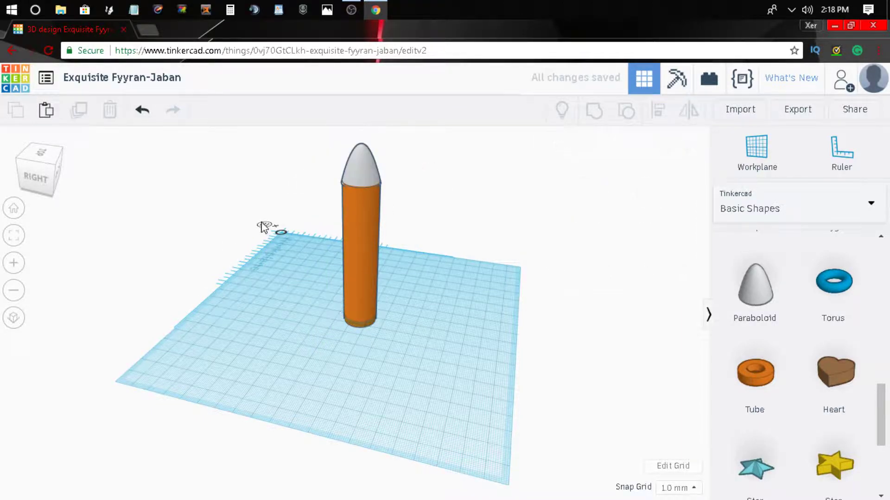
# - Add a Wedge from the Basic Shapes to the workplane beside the rocket body
pyautogui.moveTo(614, 193); pyautogui.dragTo(440, 206)
pyautogui.moveTo(672, 294); pyautogui.dragTo(579, 297, button='right')
pyautogui.scroll(1, 814, 381)
pyautogui.scroll(-5, 814, 382)
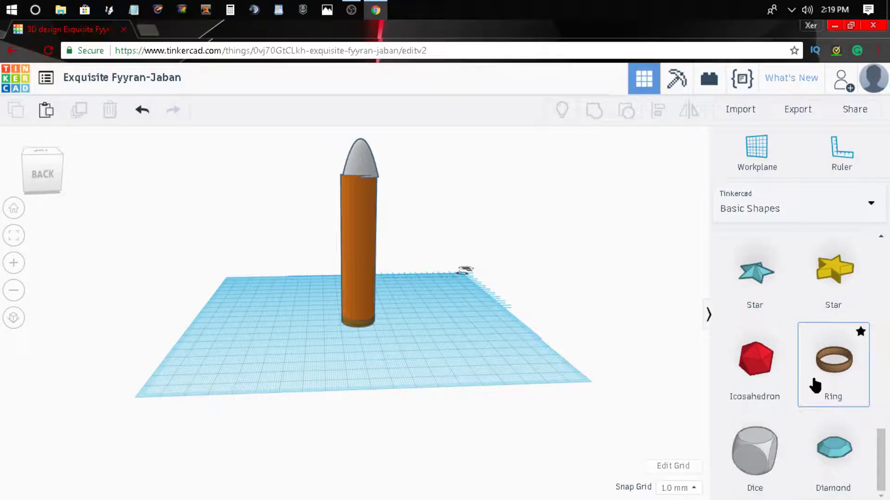
pyautogui.scroll(8, 821, 392)
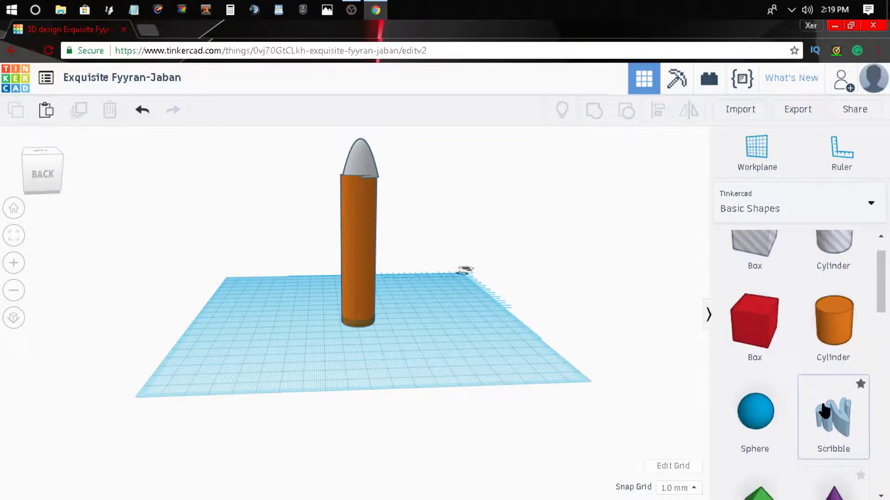
pyautogui.scroll(-4, 825, 417)
pyautogui.moveTo(760, 352); pyautogui.dragTo(425, 363)
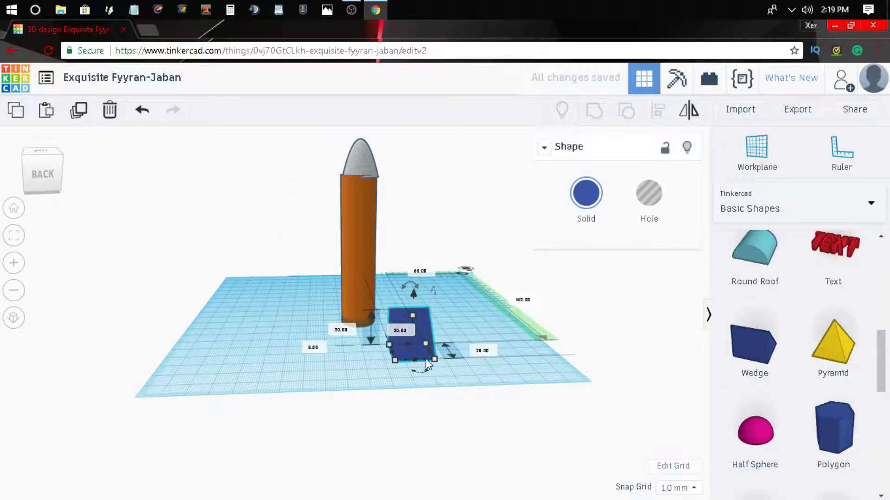
# - Stretch the wedge to 42 mm tall and thin it to about 1.6 mm, forming an upright plate
pyautogui.moveTo(479, 391); pyautogui.dragTo(449, 350, button='right')
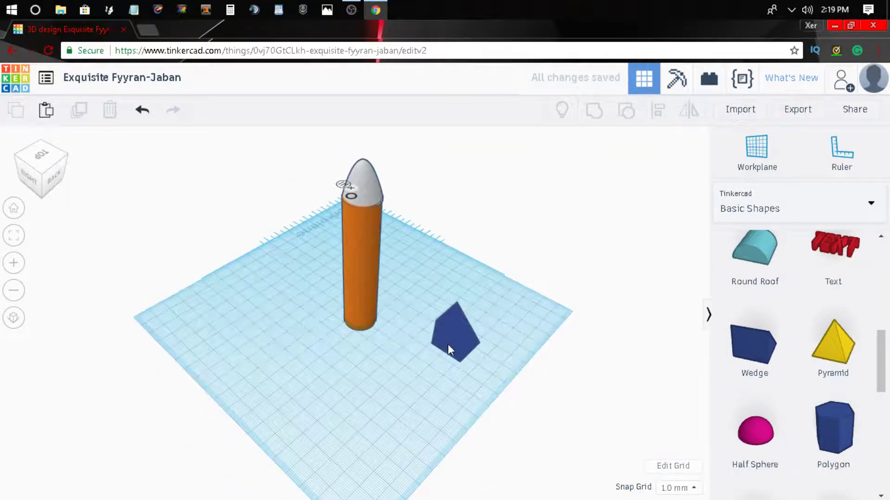
pyautogui.click(447, 343)
pyautogui.moveTo(489, 364); pyautogui.dragTo(482, 321)
pyautogui.moveTo(583, 397); pyautogui.dragTo(485, 406)
pyautogui.moveTo(485, 406); pyautogui.dragTo(447, 360, button='right')
pyautogui.click(435, 342)
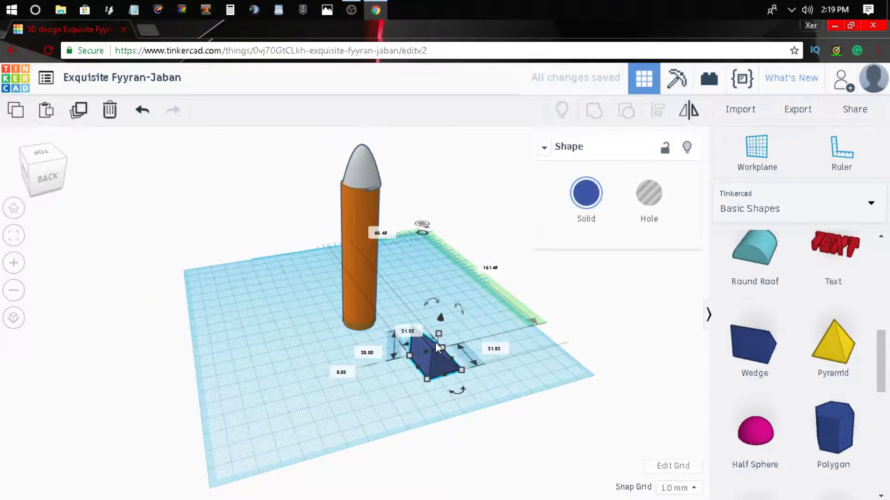
pyautogui.moveTo(439, 334); pyautogui.dragTo(438, 302)
pyautogui.moveTo(461, 370); pyautogui.dragTo(430, 384)
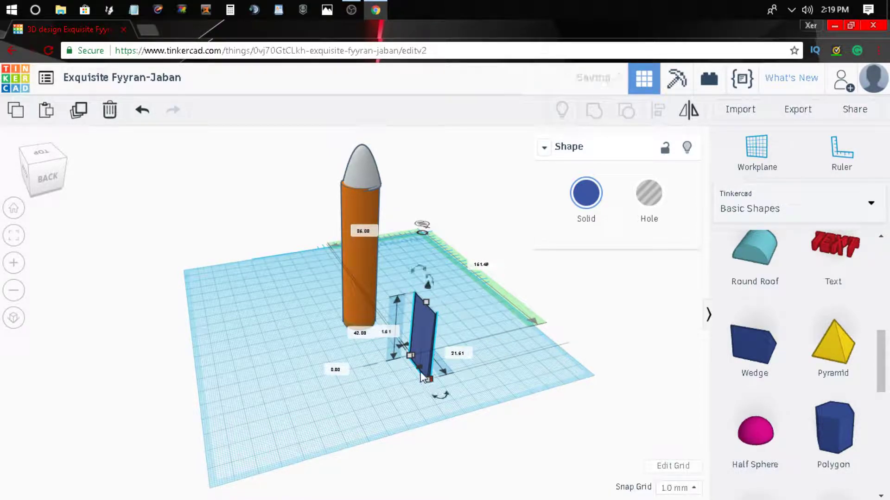
pyautogui.click(585, 427)
# - Move the thin wedge plate against the lower side of the rocket body and align it with the body's centre
pyautogui.click(435, 348)
pyautogui.moveTo(507, 454); pyautogui.dragTo(351, 471, button='right')
pyautogui.moveTo(288, 349); pyautogui.dragTo(332, 313)
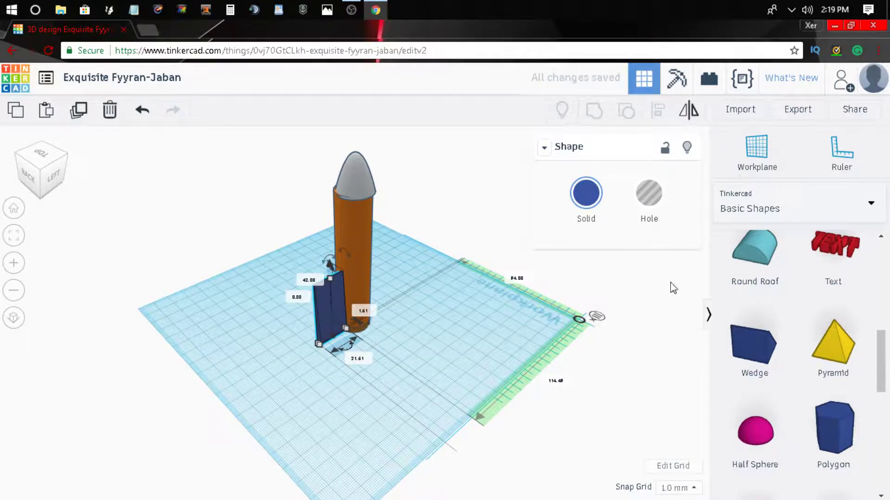
pyautogui.moveTo(498, 445); pyautogui.dragTo(644, 463, button='right')
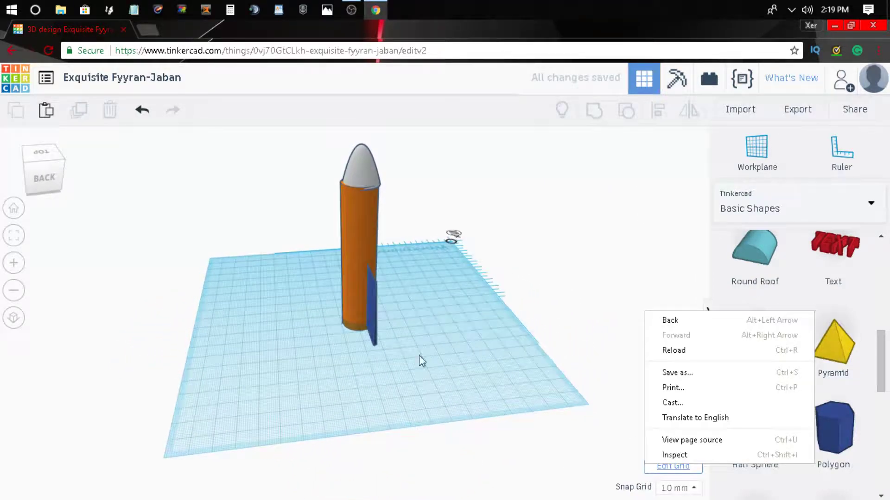
pyautogui.click(370, 330)
pyautogui.moveTo(369, 329); pyautogui.dragTo(367, 330)
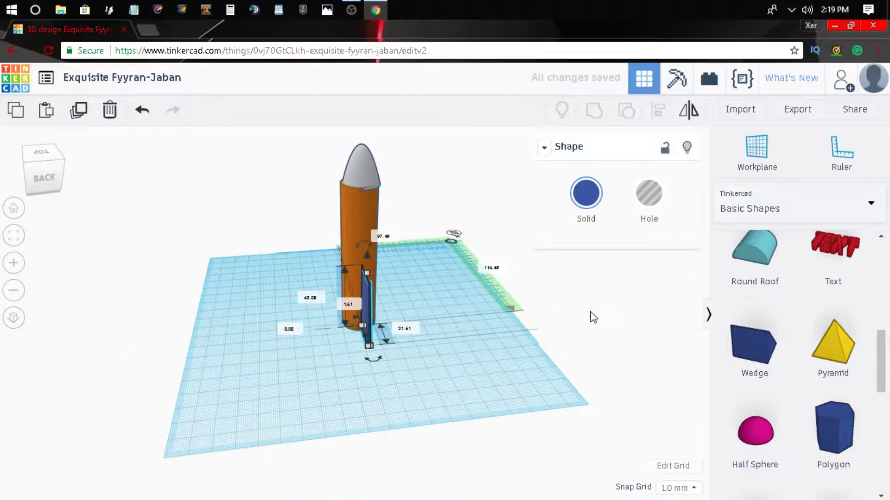
# - Reorient the wedge so it forms a triangular fin that widens outward toward the rocket's base
pyautogui.moveTo(577, 312); pyautogui.dragTo(410, 285, button='right')
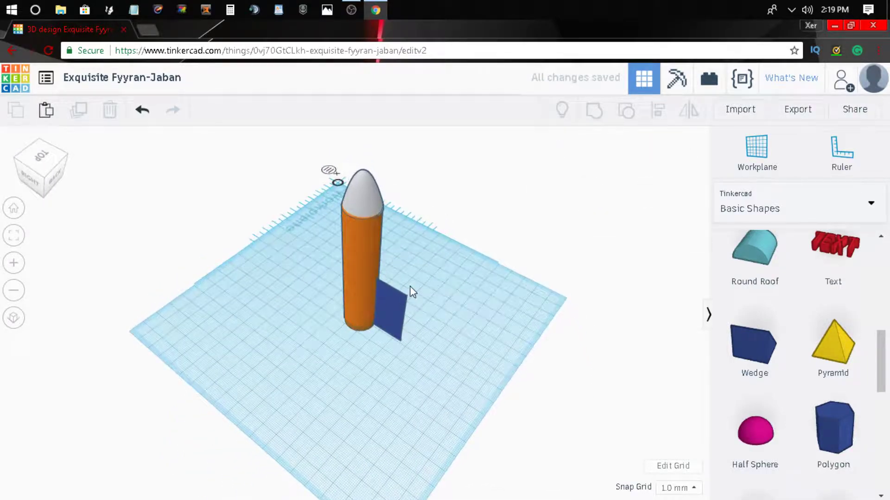
pyautogui.click(401, 307)
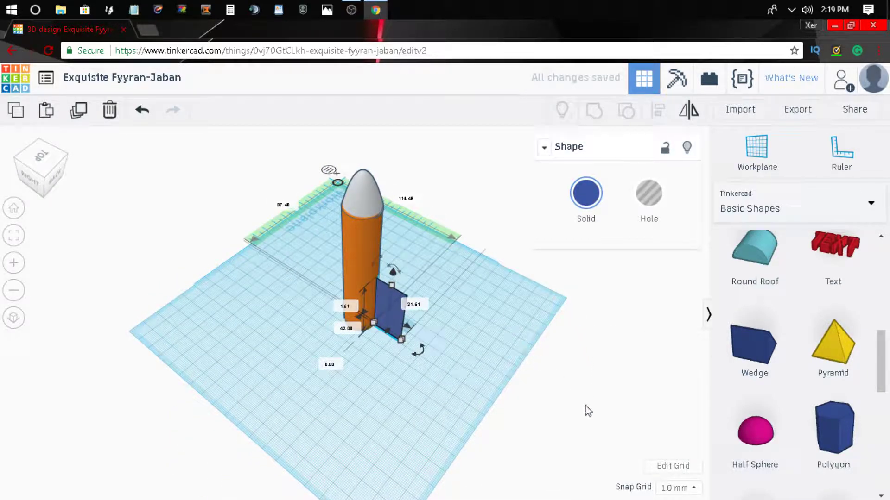
pyautogui.moveTo(393, 271); pyautogui.dragTo(380, 316)
pyautogui.click(582, 426)
pyautogui.moveTo(590, 440); pyautogui.dragTo(621, 421, button='right')
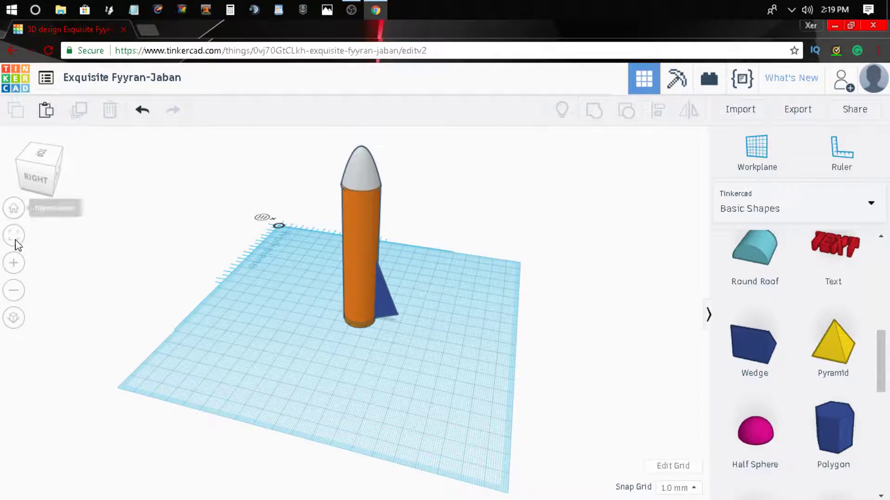
# - Add a Cylinder hole from the Basic Shapes to the workplane in front of the rocket
pyautogui.moveTo(28, 320); pyautogui.dragTo(453, 351, button='right')
pyautogui.moveTo(519, 400); pyautogui.dragTo(709, 397, button='right')
pyautogui.scroll(3, 709, 397)
pyautogui.scroll(-3, 668, 357)
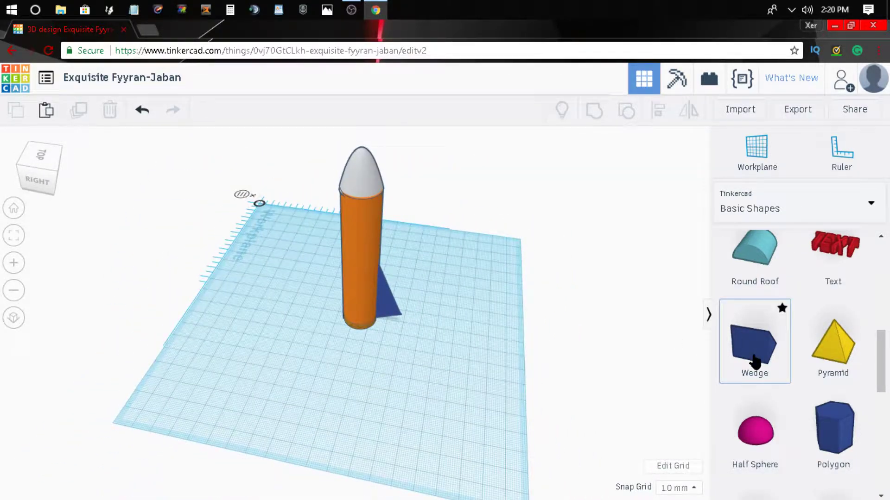
pyautogui.scroll(5, 755, 359)
pyautogui.scroll(3, 883, 375)
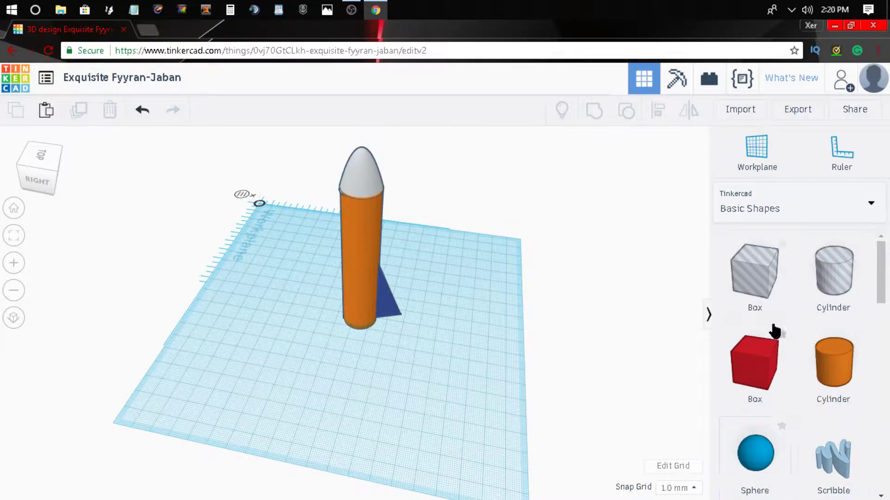
pyautogui.moveTo(829, 285); pyautogui.dragTo(424, 383)
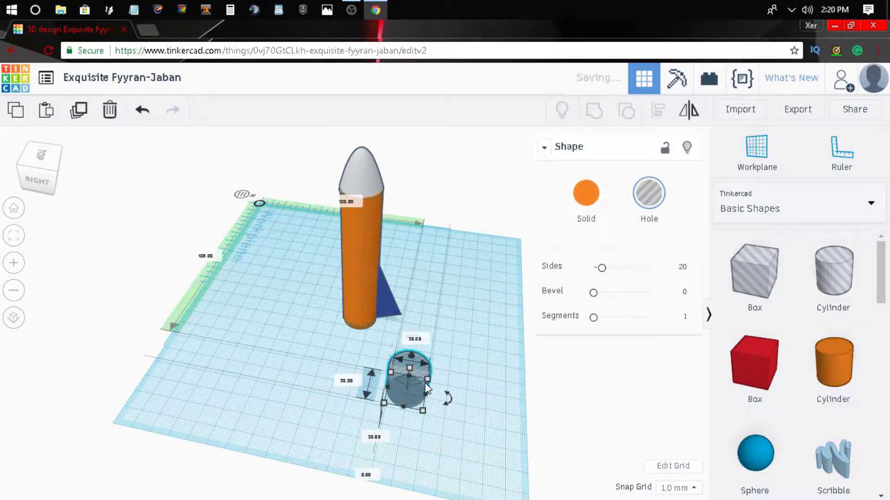
# - Shrink the hole cylinder to 14 mm across and place it below the workplane near the rocket's base
pyautogui.moveTo(571, 389); pyautogui.dragTo(648, 200, button='right')
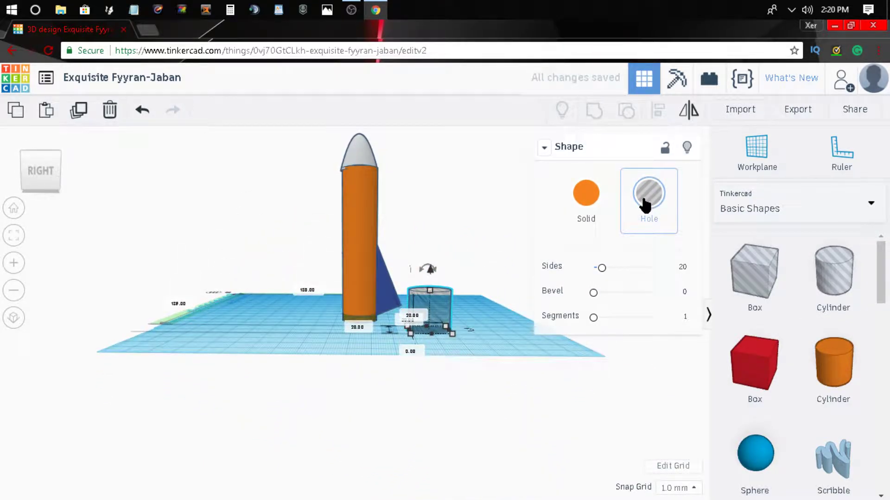
pyautogui.moveTo(430, 416); pyautogui.dragTo(441, 311, button='right')
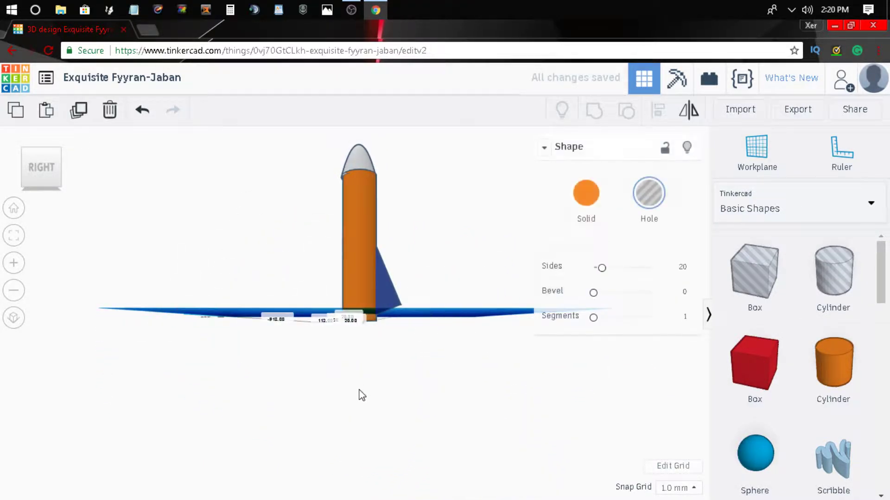
pyautogui.moveTo(370, 288); pyautogui.dragTo(366, 299)
pyautogui.moveTo(420, 352); pyautogui.dragTo(461, 291, button='right')
pyautogui.click(298, 444)
pyautogui.moveTo(303, 435); pyautogui.dragTo(341, 362)
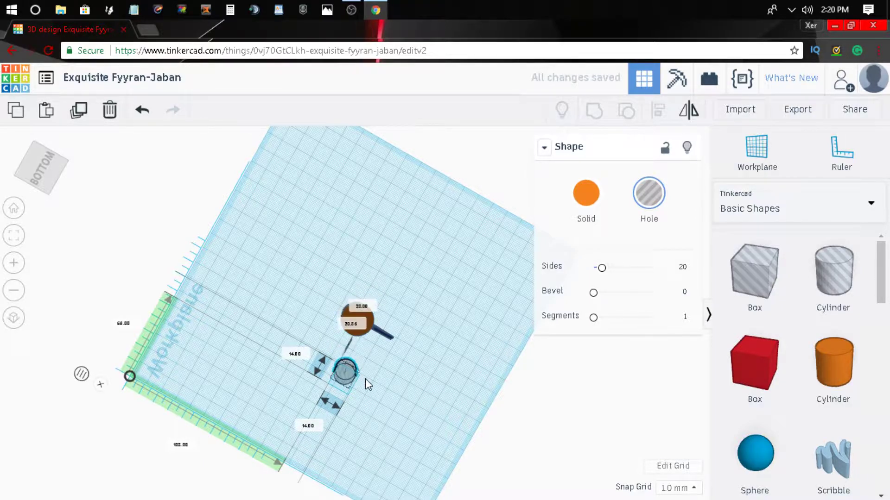
# - Centre the hole cylinder under the rocket body and raise it into the base, with its lower end protruding slightly
pyautogui.moveTo(364, 397); pyautogui.dragTo(450, 495, button='right')
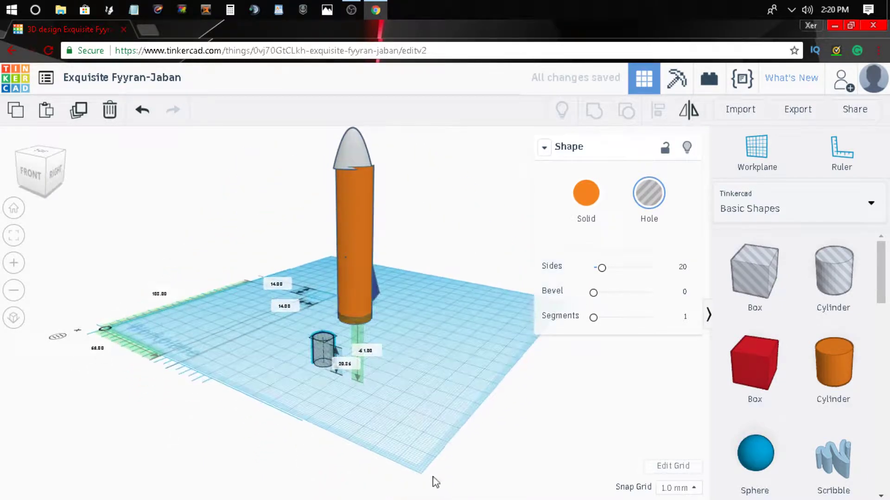
pyautogui.moveTo(327, 353); pyautogui.dragTo(352, 335)
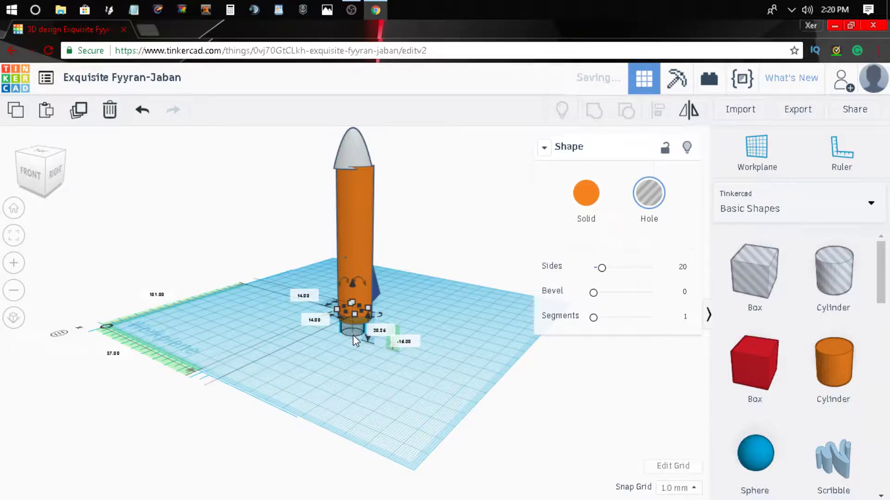
pyautogui.moveTo(355, 336); pyautogui.dragTo(418, 146, button='right')
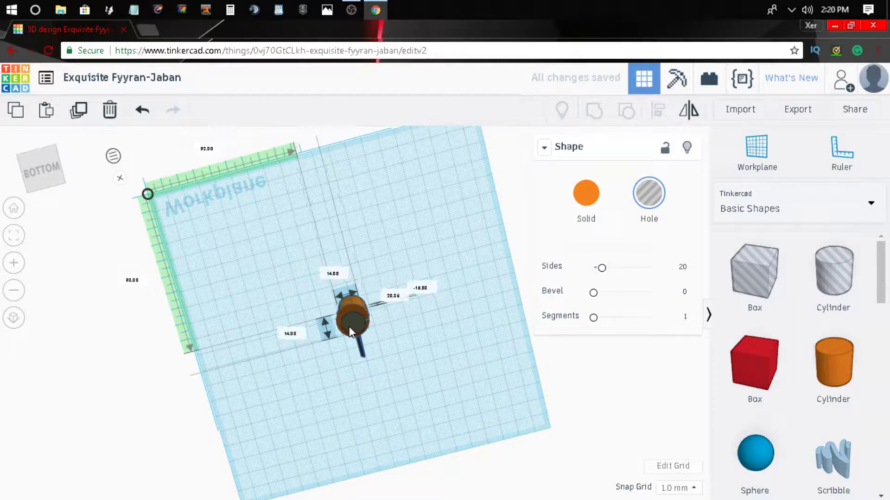
pyautogui.moveTo(441, 290); pyautogui.dragTo(490, 482, button='right')
pyautogui.moveTo(350, 285)
pyautogui.mouseDown()
pyautogui.moveTo(356, 252)
pyautogui.moveTo(354, 269)
pyautogui.mouseUp()
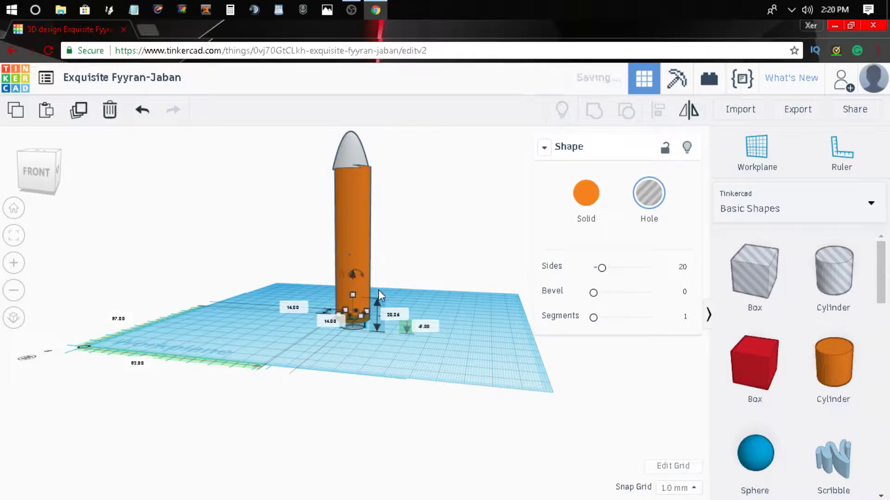
pyautogui.click(381, 282)
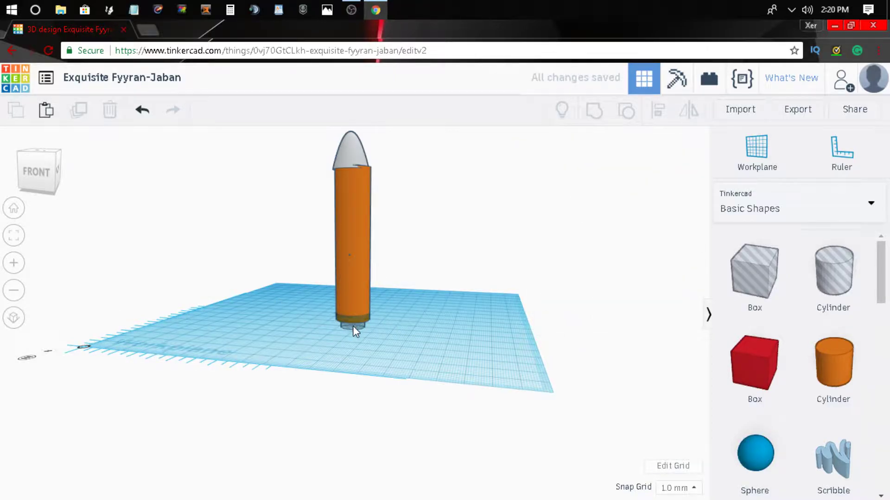
# - Stretch the hole cylinder upward inside the rocket body until it nearly reaches the body's top
pyautogui.click(352, 326)
pyautogui.click(355, 290)
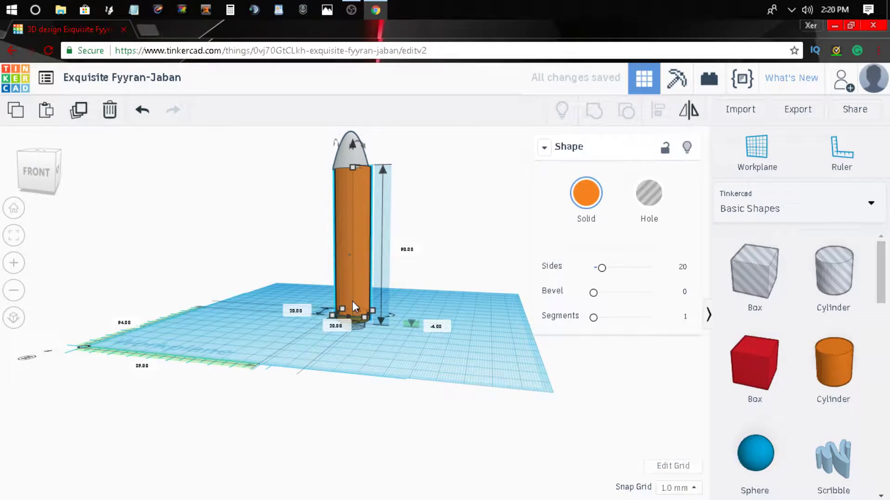
pyautogui.click(352, 331)
pyautogui.moveTo(352, 293); pyautogui.dragTo(399, 192)
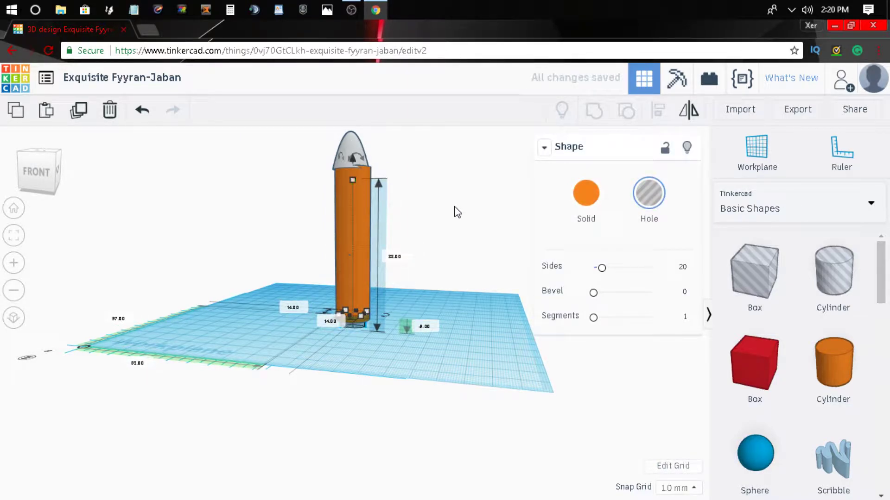
pyautogui.click(465, 228)
# - Move the paraboloid nose cone off the rocket body to the workplane's origin corner
pyautogui.moveTo(466, 229); pyautogui.dragTo(480, 19, button='right')
pyautogui.moveTo(381, 310); pyautogui.dragTo(466, 404, button='right')
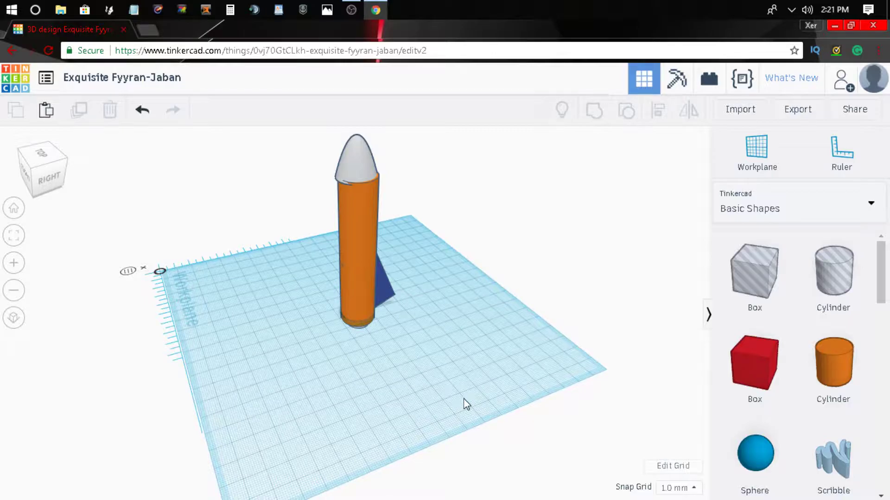
pyautogui.moveTo(392, 372); pyautogui.dragTo(406, 262, button='right')
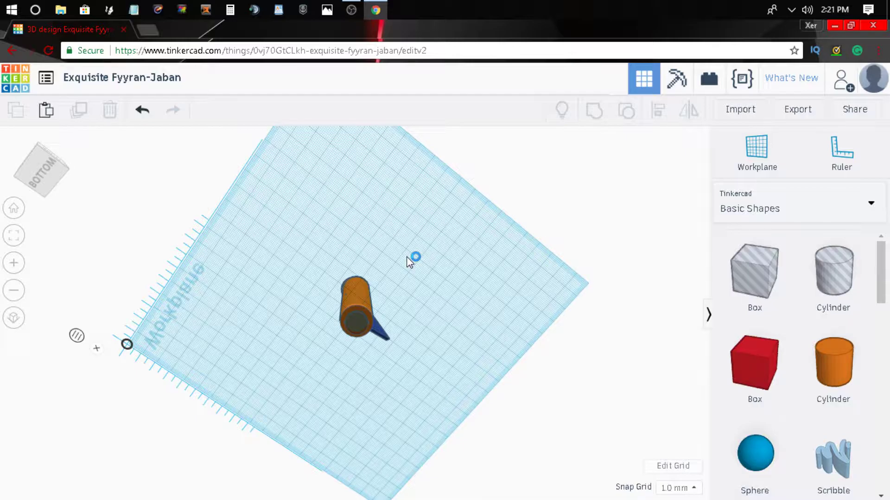
pyautogui.moveTo(349, 318); pyautogui.dragTo(348, 230, button='right')
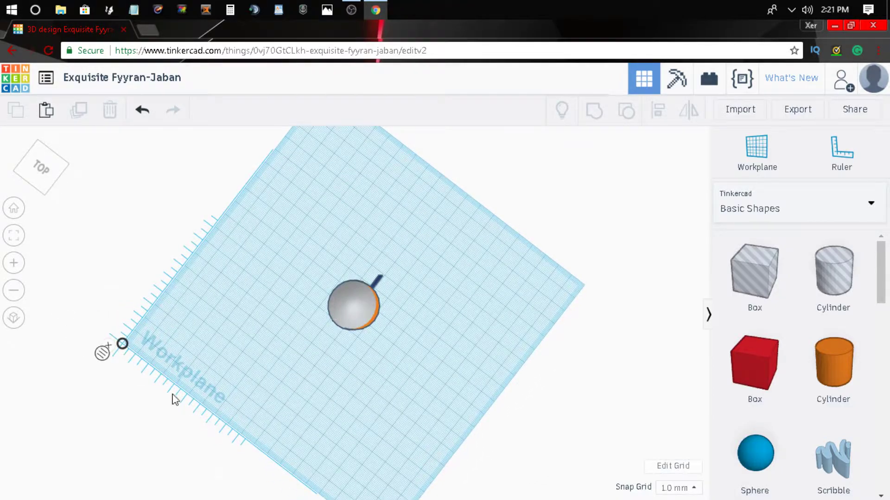
pyautogui.moveTo(353, 306); pyautogui.dragTo(119, 343)
pyautogui.moveTo(119, 343); pyautogui.dragTo(379, 284, button='right')
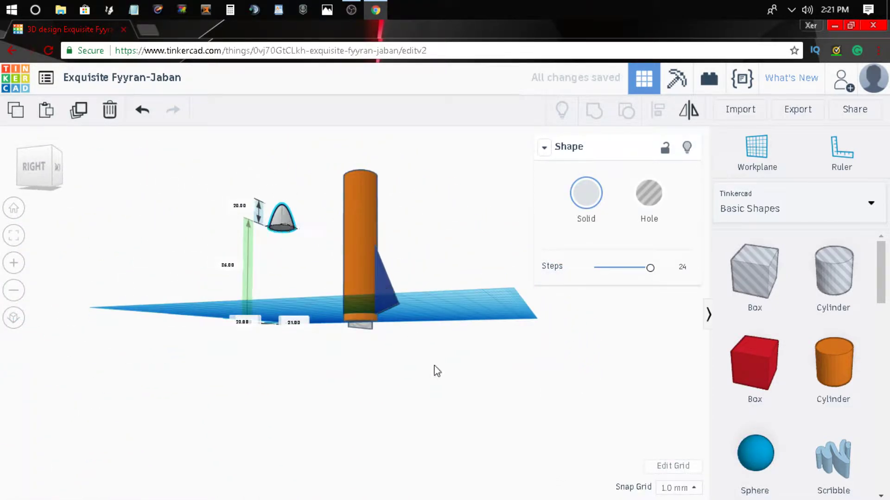
# - Move the wedge fin far away from the rocket body, leaving the cylinder and its hole in place
pyautogui.click(387, 278)
pyautogui.moveTo(399, 236); pyautogui.dragTo(373, 256, button='right')
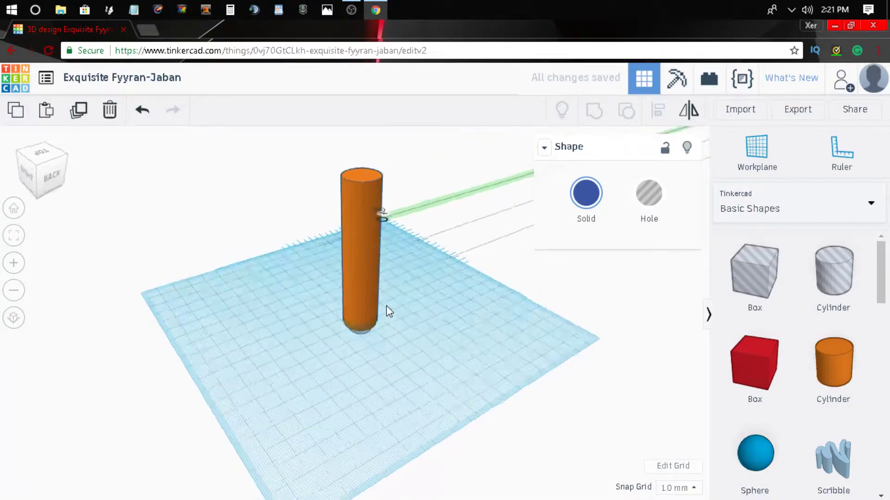
pyautogui.moveTo(386, 307); pyautogui.dragTo(361, 282, button='right')
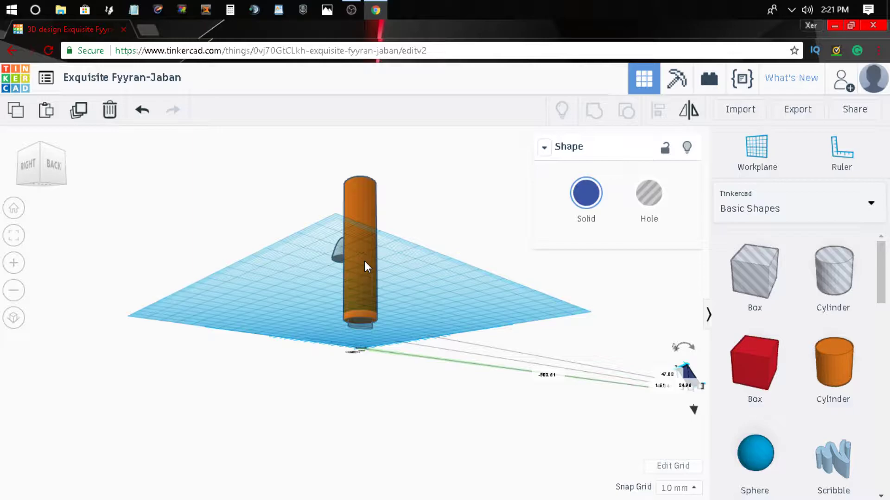
pyautogui.moveTo(415, 258); pyautogui.dragTo(355, 288, button='right')
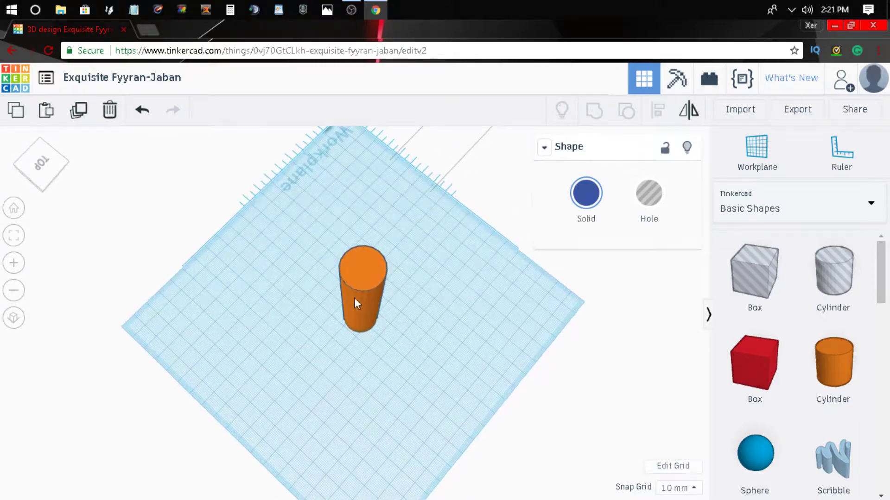
pyautogui.moveTo(561, 336); pyautogui.dragTo(364, 271, button='right')
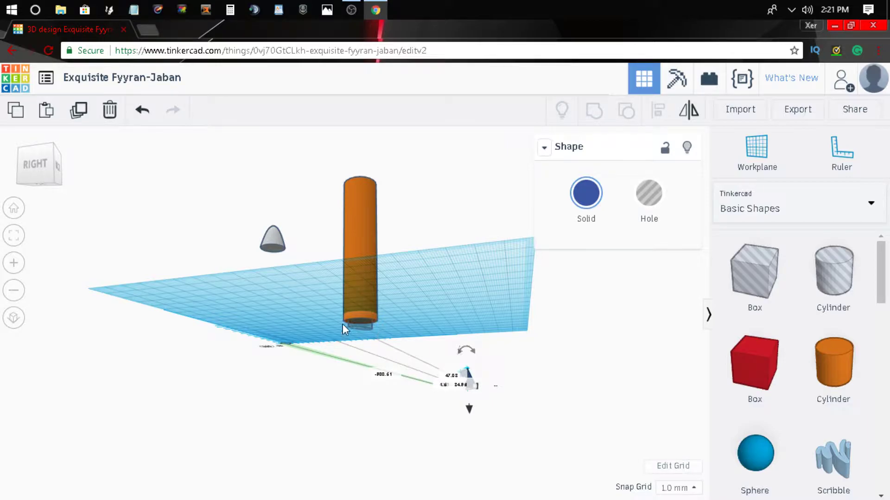
pyautogui.moveTo(376, 237); pyautogui.dragTo(326, 216, button='right')
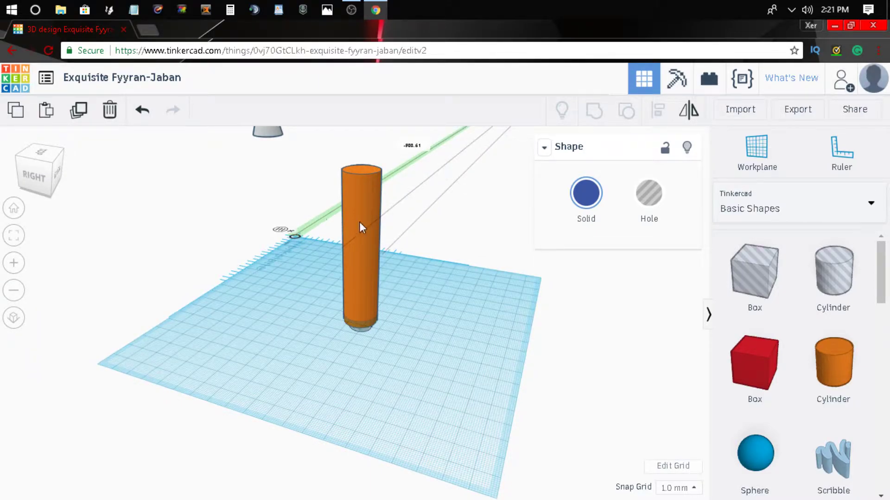
pyautogui.click(470, 252)
pyautogui.moveTo(471, 253); pyautogui.dragTo(638, 295, button='right')
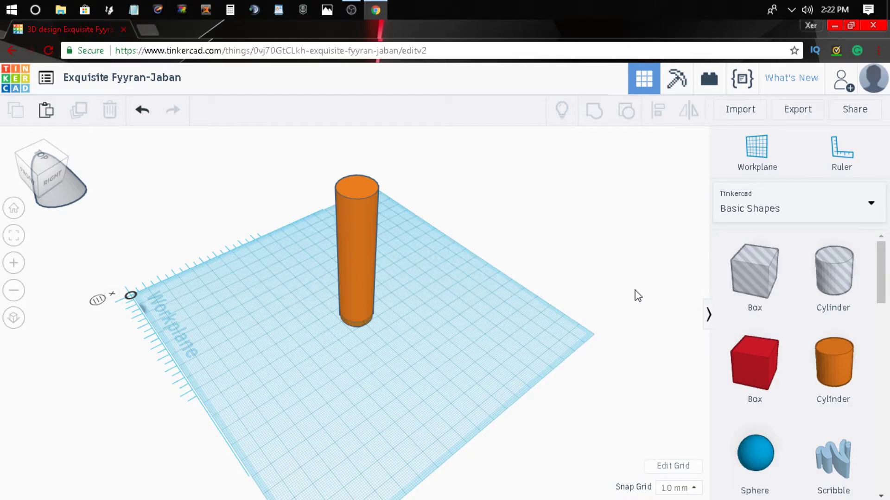
pyautogui.moveTo(497, 271); pyautogui.dragTo(548, 237, button='right')
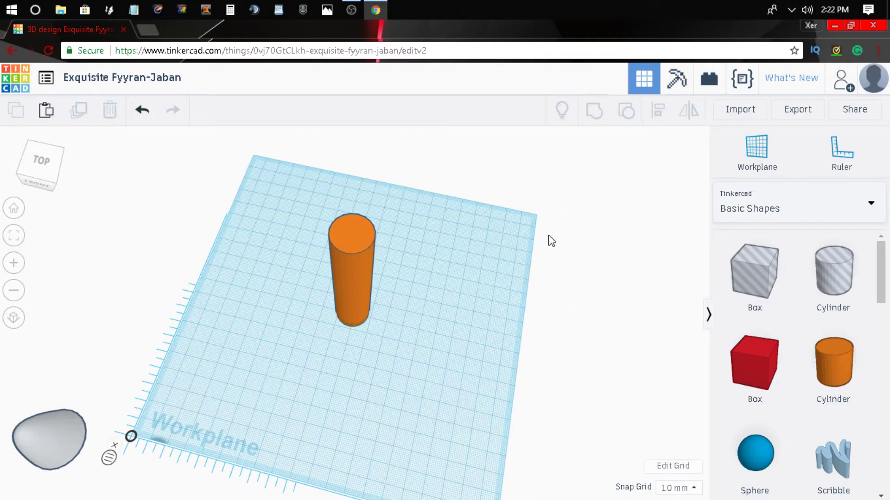